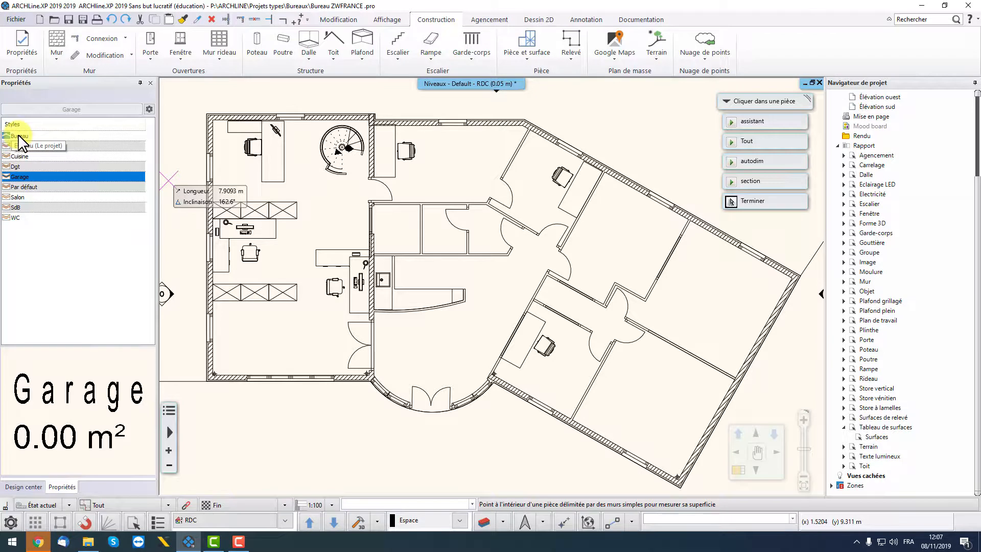
Place a room area with the Bureau style in the large office containing the spiral staircase.
left_click(21, 136)
left_click(25, 146)
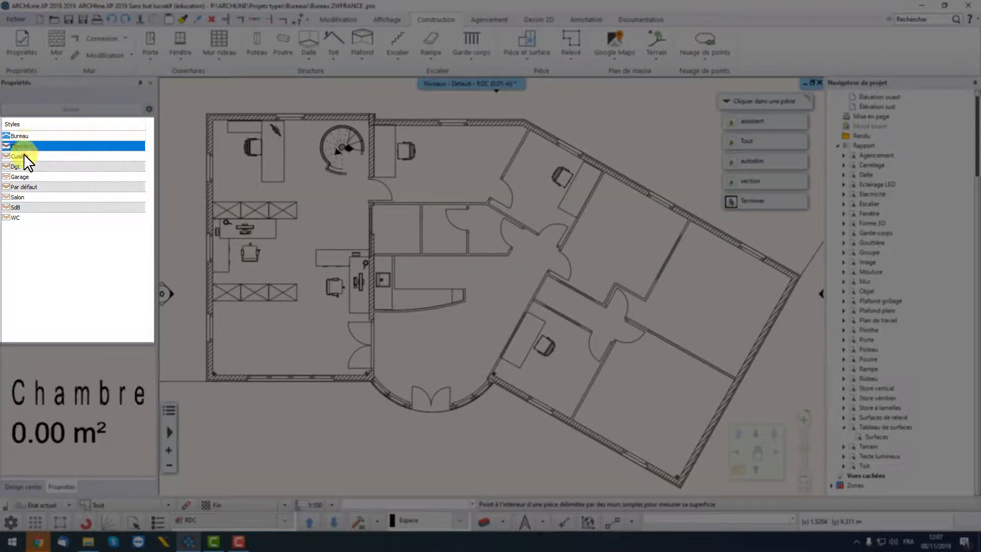
left_click(24, 155)
left_click(24, 135)
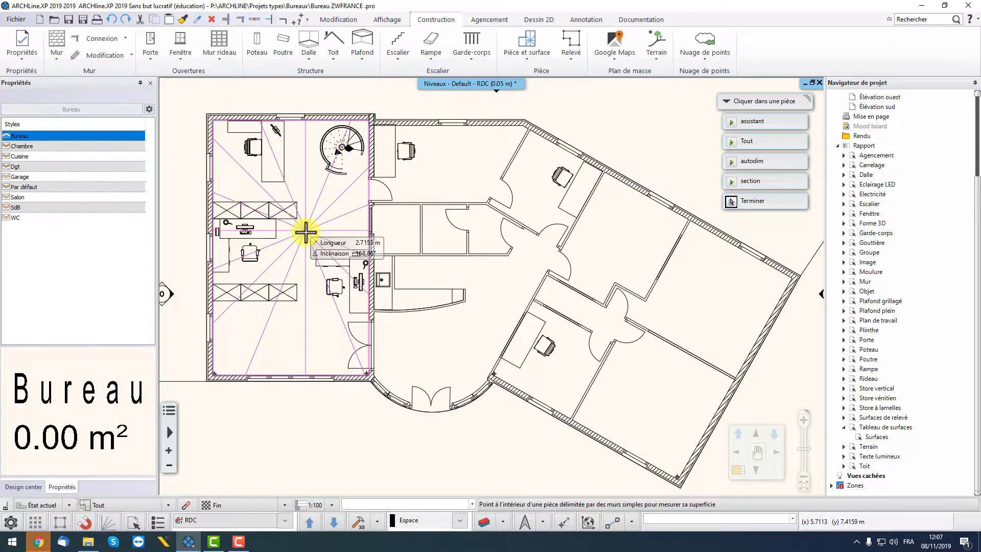
left_click(305, 232)
scroll(347, 261, "up", 1)
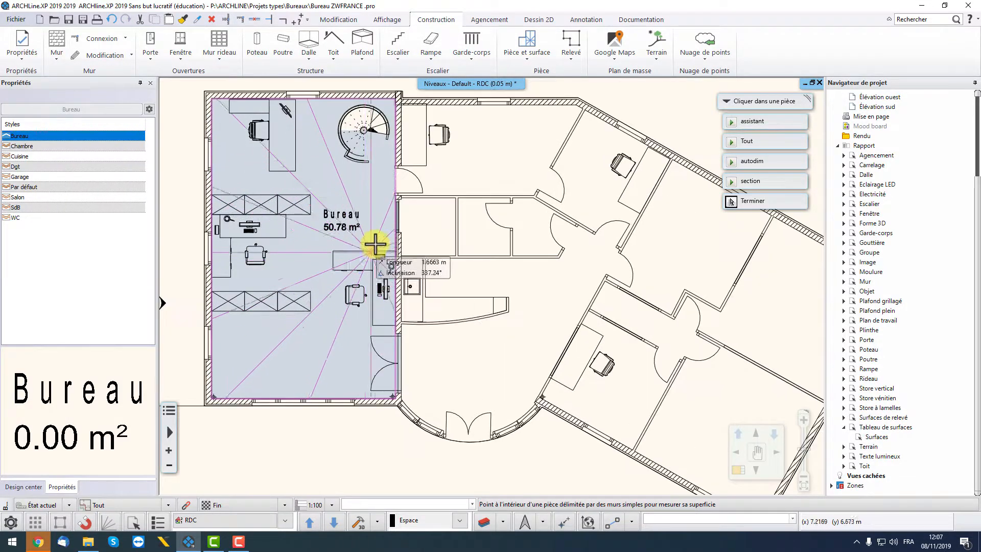
left_click(334, 216)
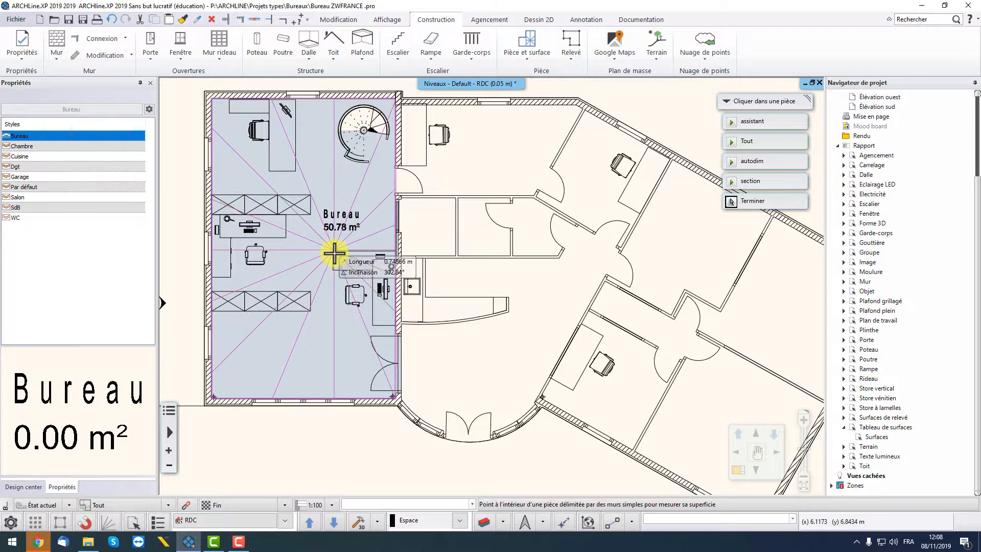
scroll(491, 324, "down", 3)
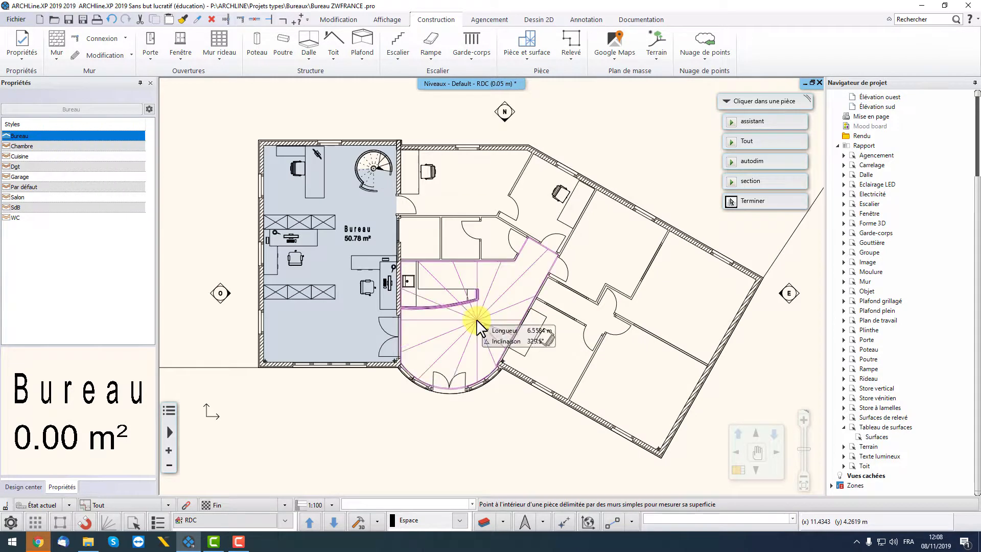
Place Bureau room areas in the six remaining offices along the north side and in the angled east wing.
left_click(434, 197)
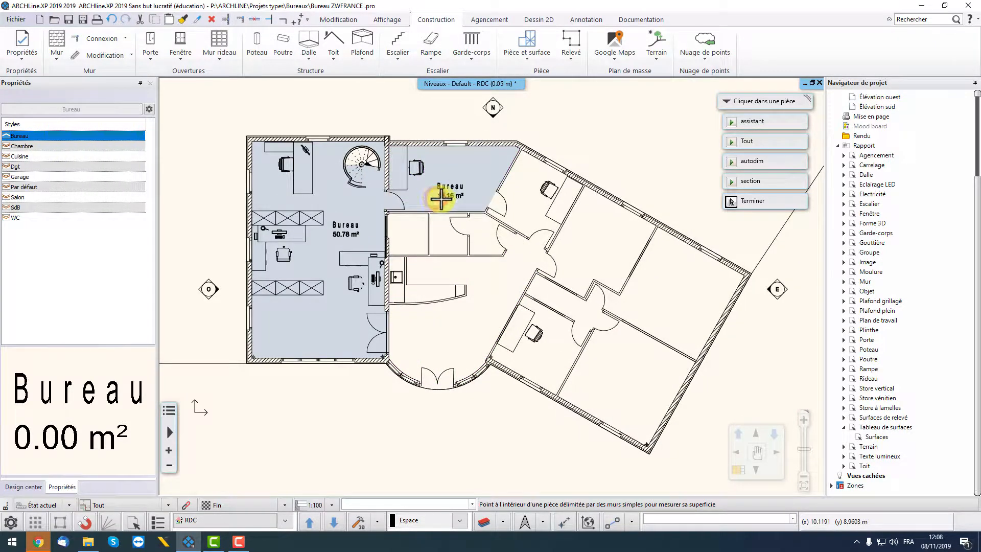
left_click(510, 233)
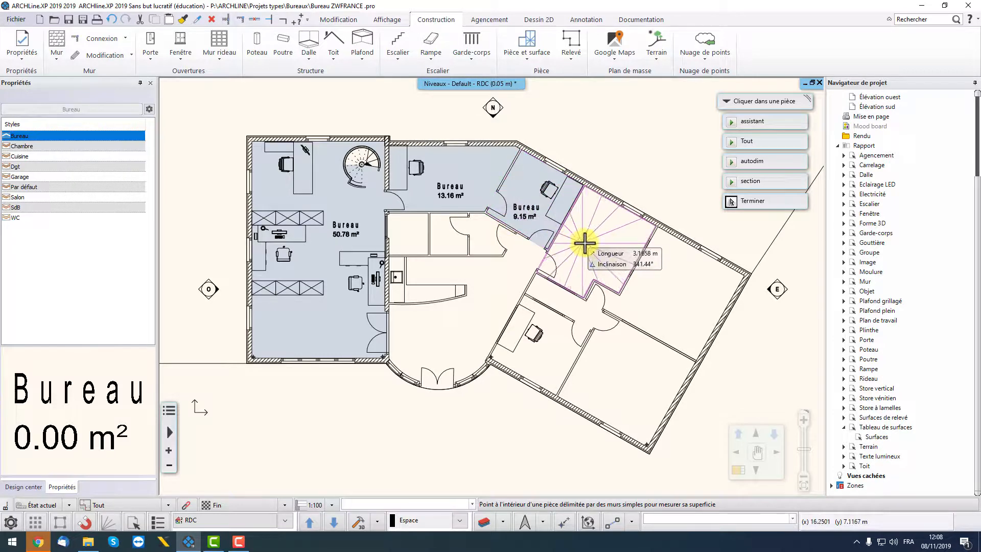
left_click(585, 238)
left_click(664, 287)
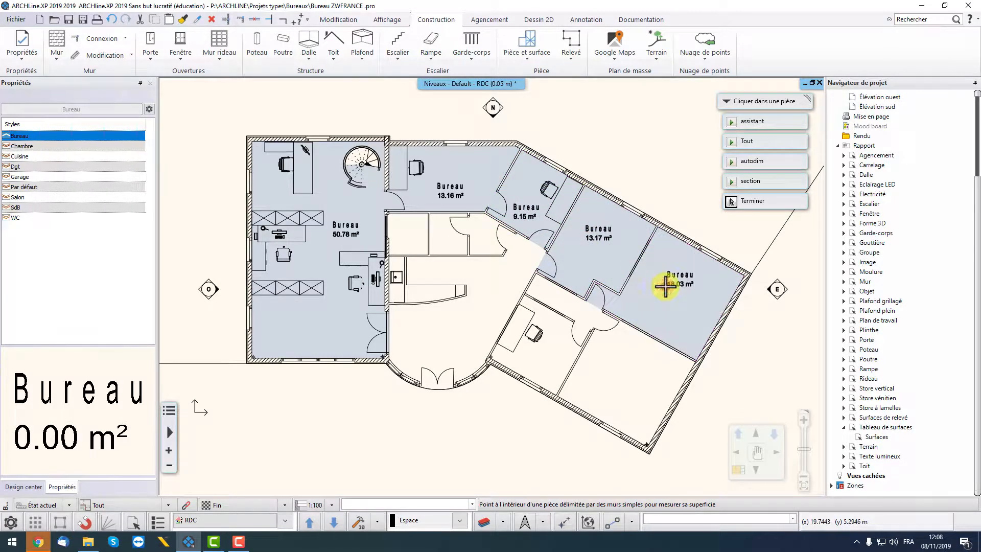
left_click(588, 387)
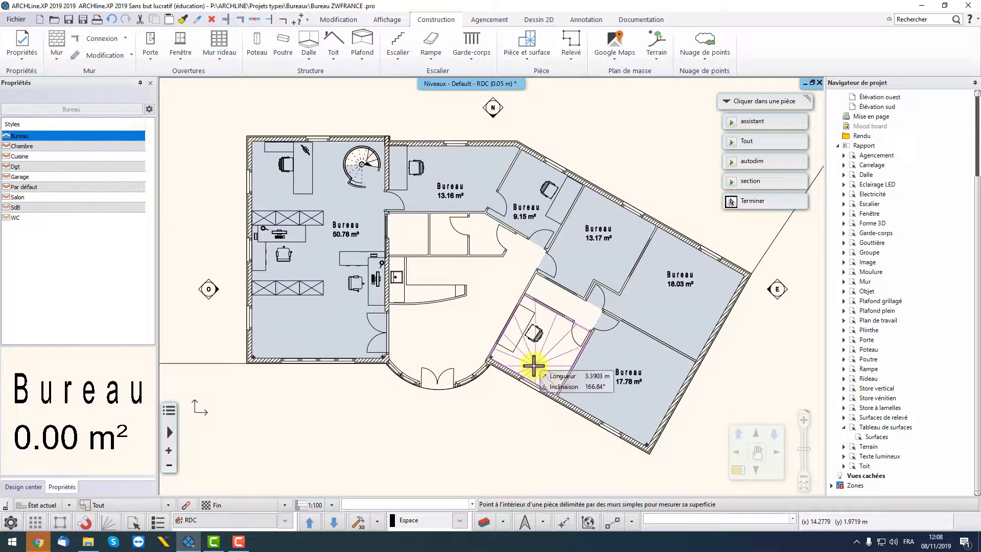
left_click(552, 353)
Place room areas with the Dgt style in the east wing corridor and the small lobby leading to the toilets.
scroll(563, 347, "up", 1)
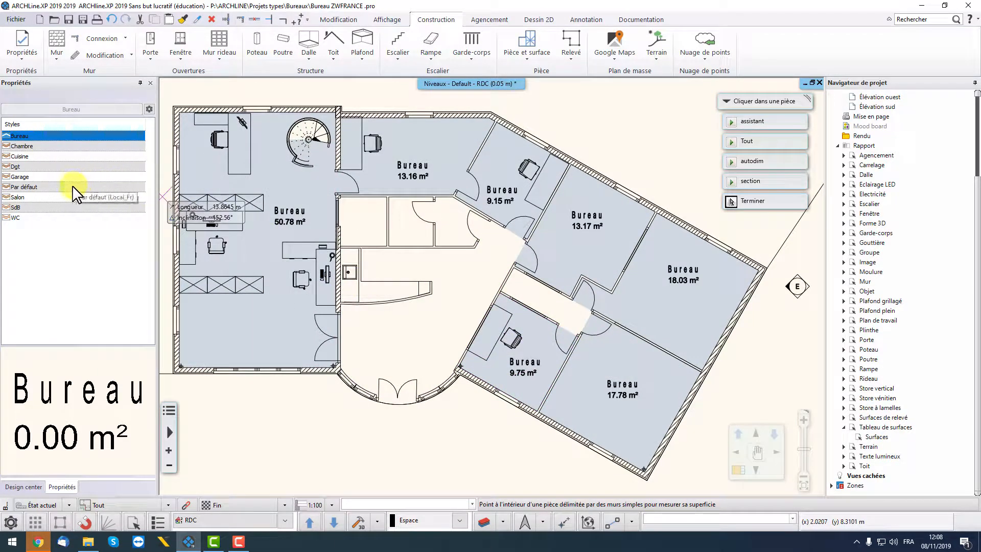
left_click(27, 167)
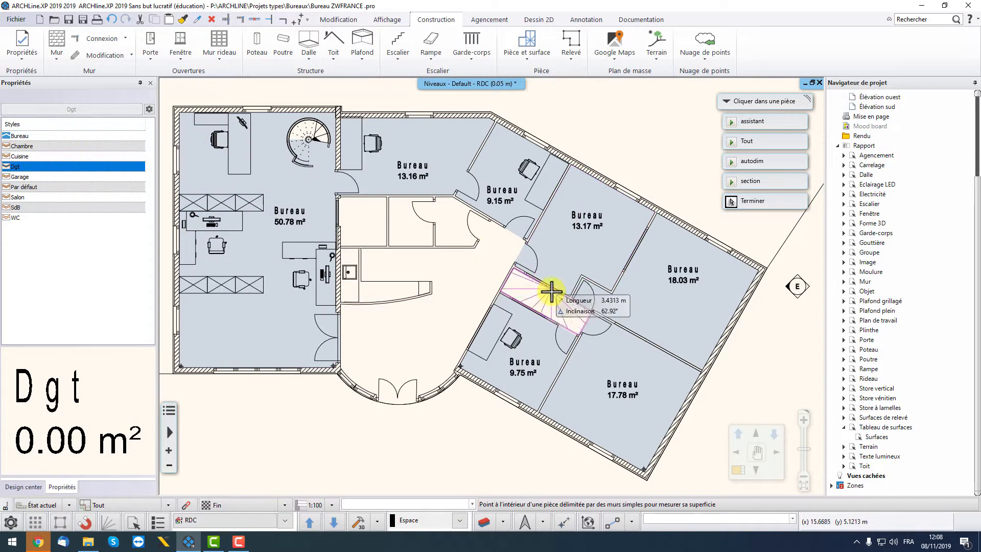
scroll(551, 290, "up", 5)
left_click(455, 279)
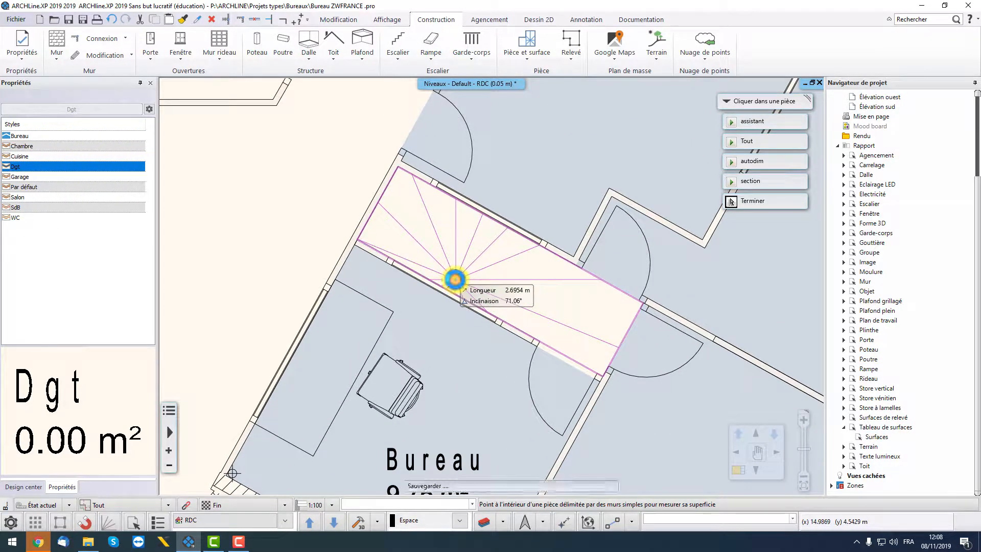
scroll(565, 361, "down", 2)
scroll(528, 262, "up", 3)
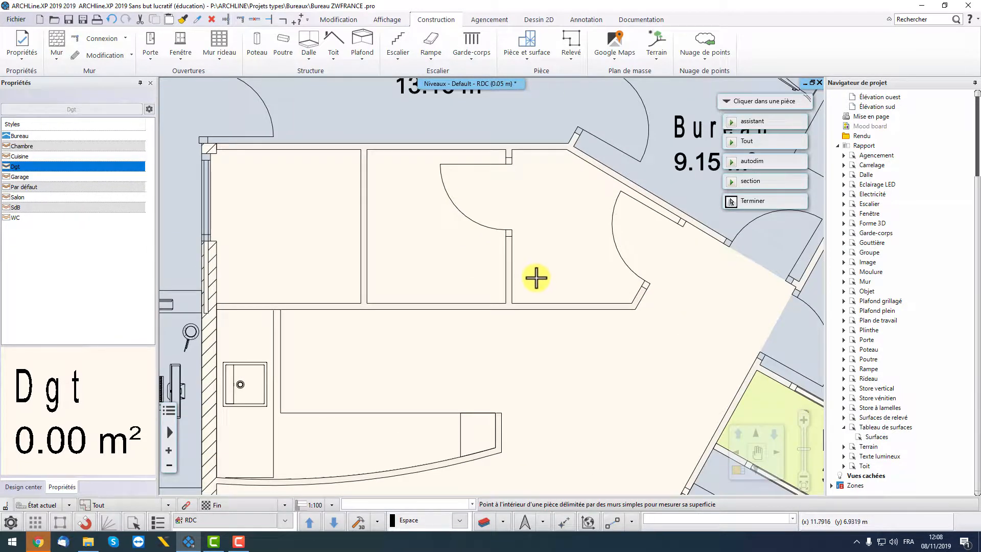
left_click(536, 277)
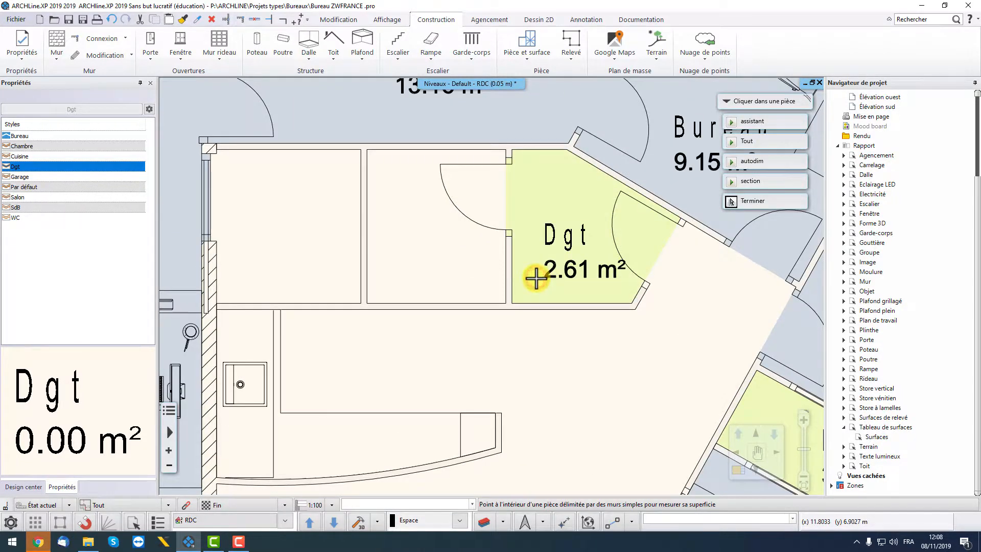
Place room areas with the WC style in the two small rooms beside the lobby.
left_click(22, 218)
left_click(386, 276)
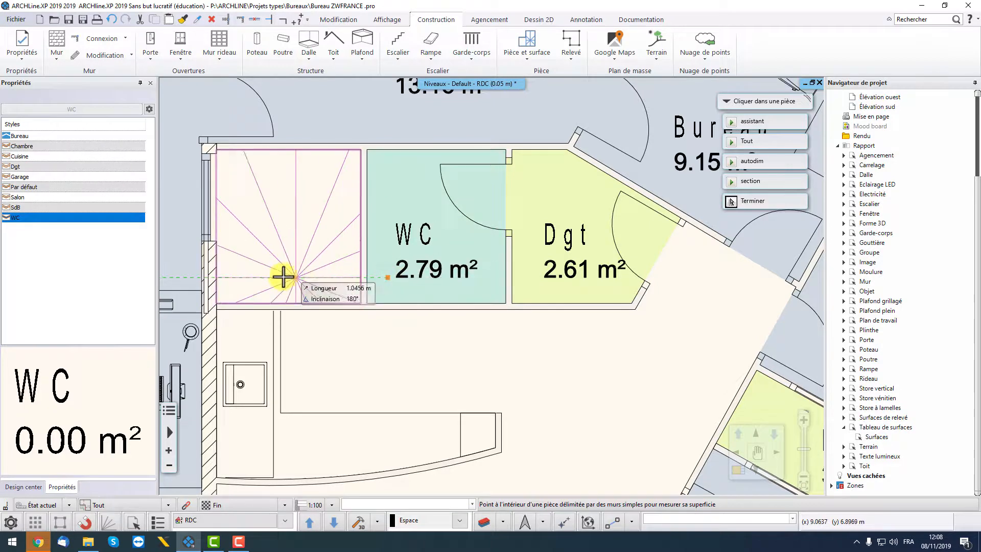
left_click(240, 275)
Draw a virtual wall about 1.18 m long from the end of the kitchen counter perpendicular to the WC wall.
scroll(372, 324, "down", 3)
middle_click_drag(408, 322, 396, 290)
scroll(407, 317, "down", 1)
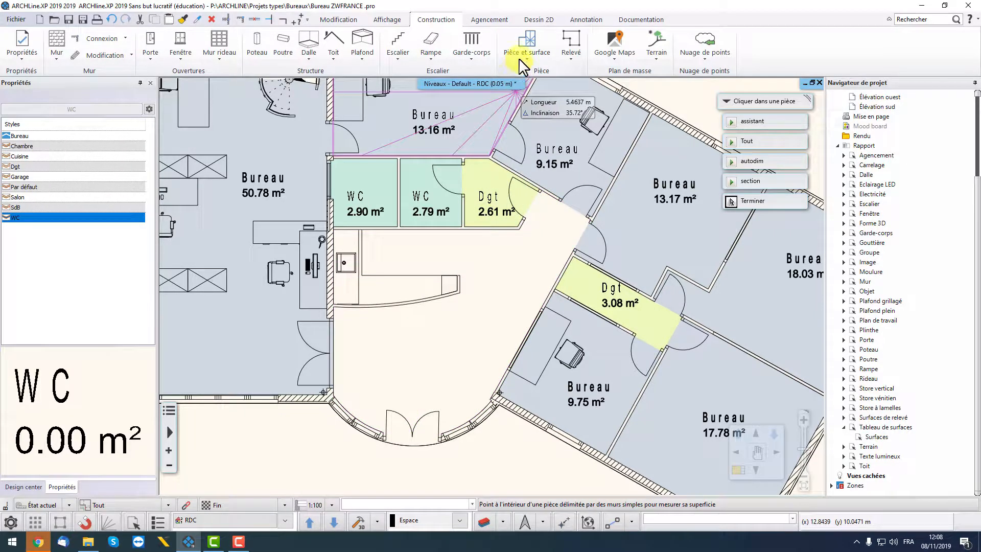
left_click(534, 57)
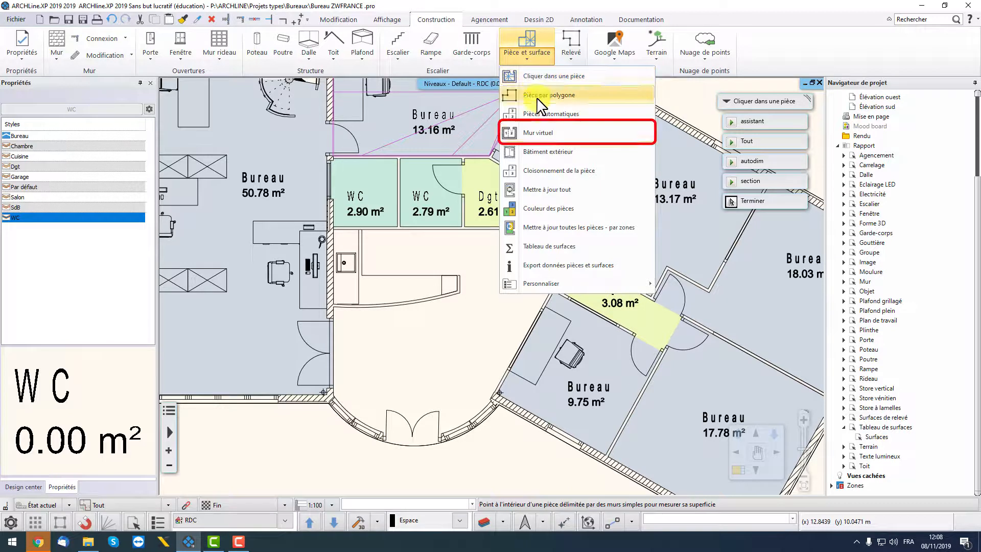
left_click(537, 133)
scroll(437, 285, "up", 2)
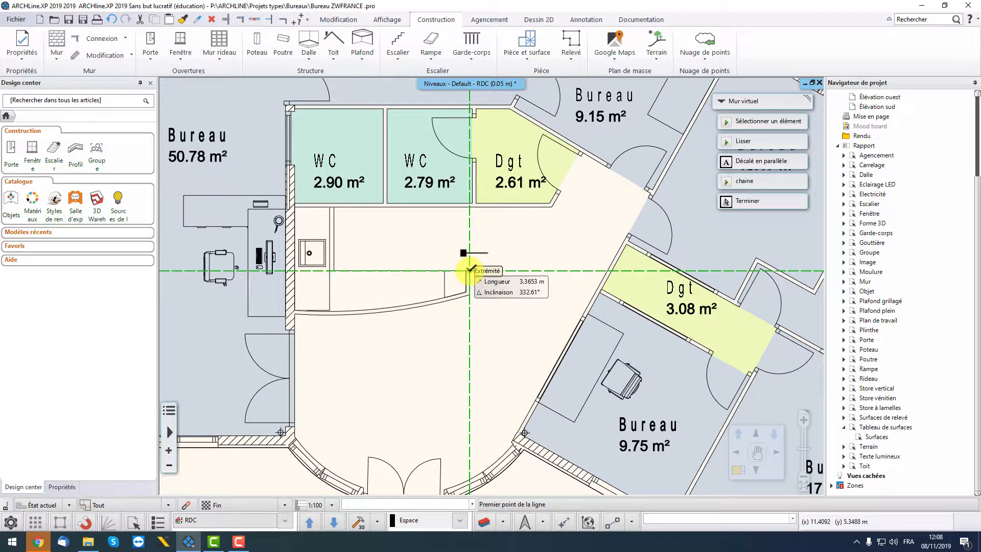
left_click(469, 270)
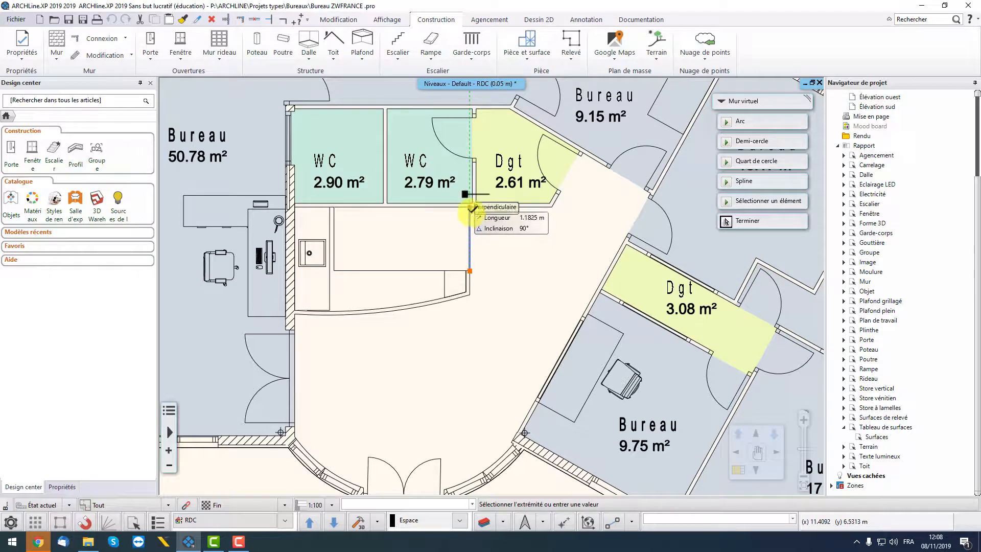
scroll(472, 207, "up", 2)
scroll(472, 207, "up", 1)
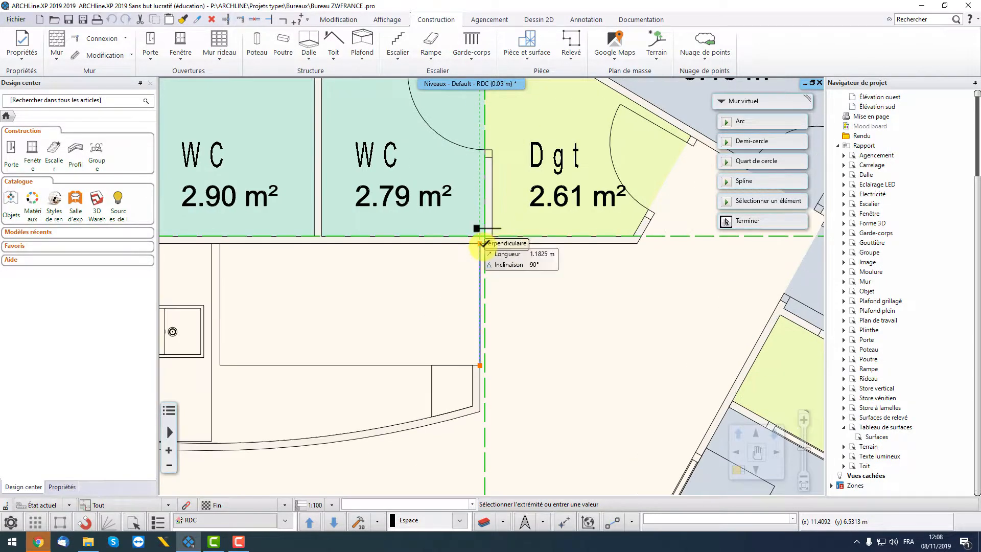
left_click(481, 243)
scroll(491, 287, "down", 3)
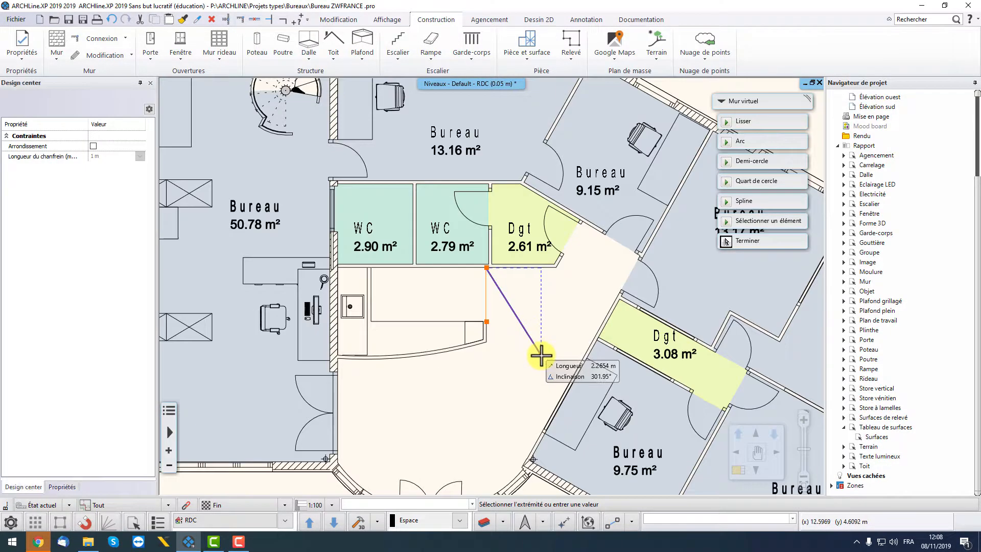
scroll(540, 355, "down", 2)
key("Return")
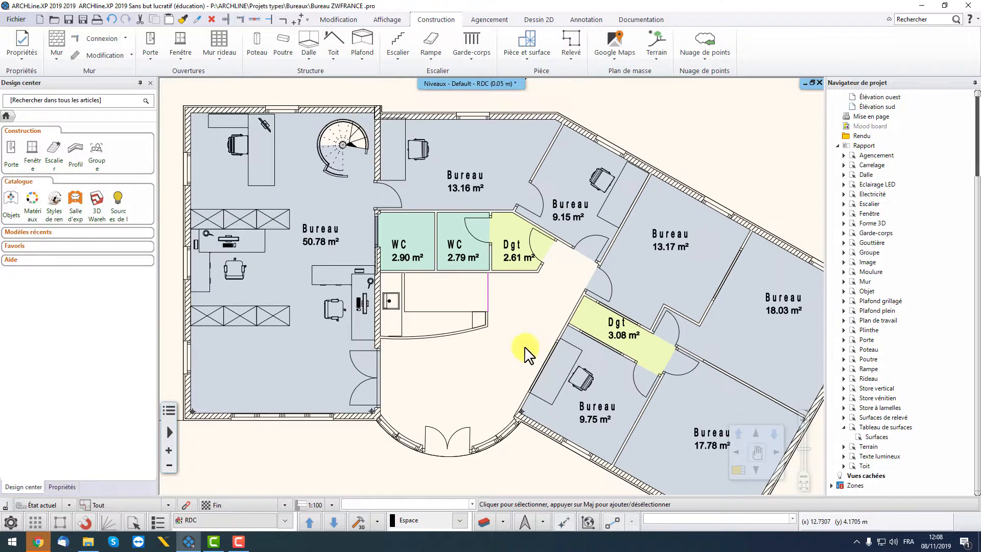
Place a room area with the Salon style in the entrance hall behind the curved facade.
left_click(529, 61)
left_click(554, 81)
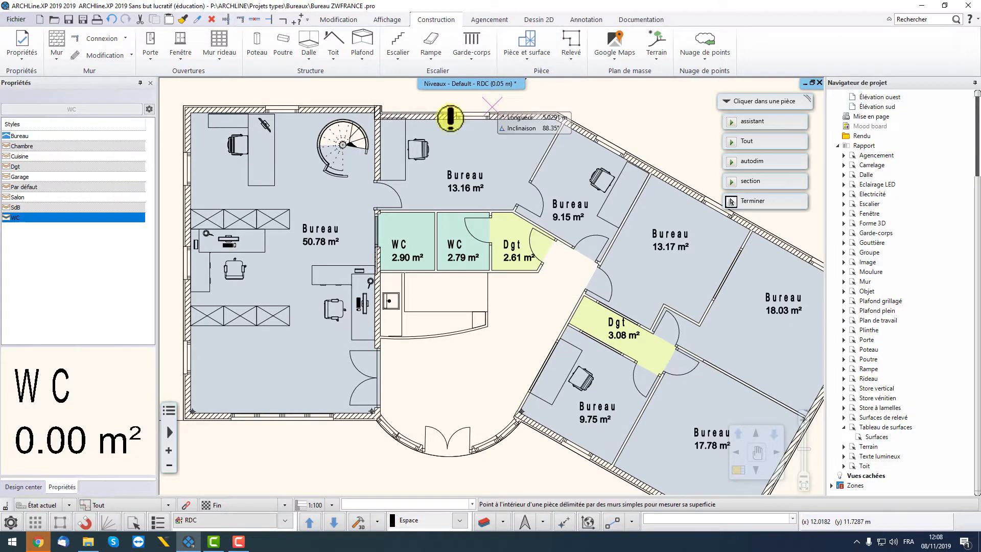
left_click(26, 197)
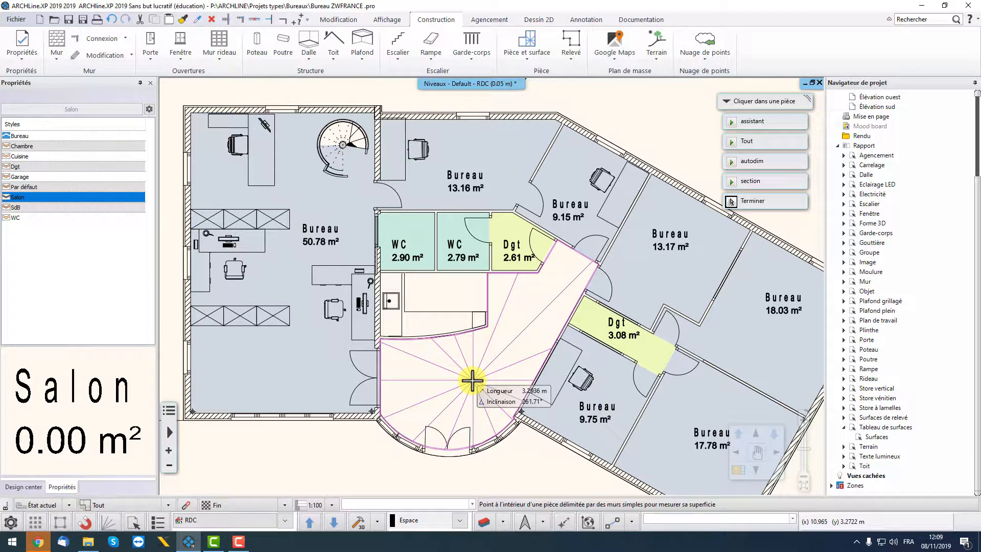
left_click(445, 388)
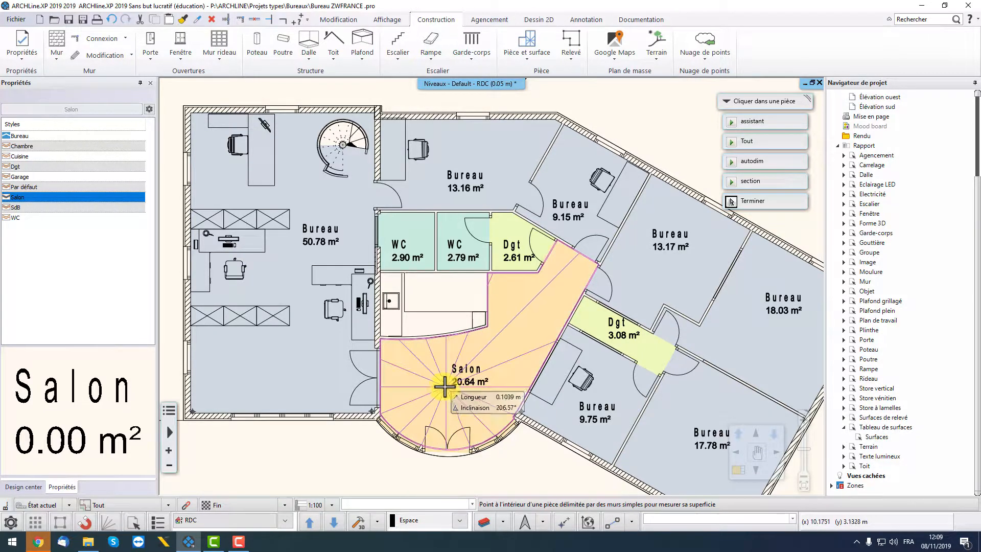
Place a room area with the Cuisine style in the kitchen enclosed by the virtual wall and end the room command.
left_click(21, 157)
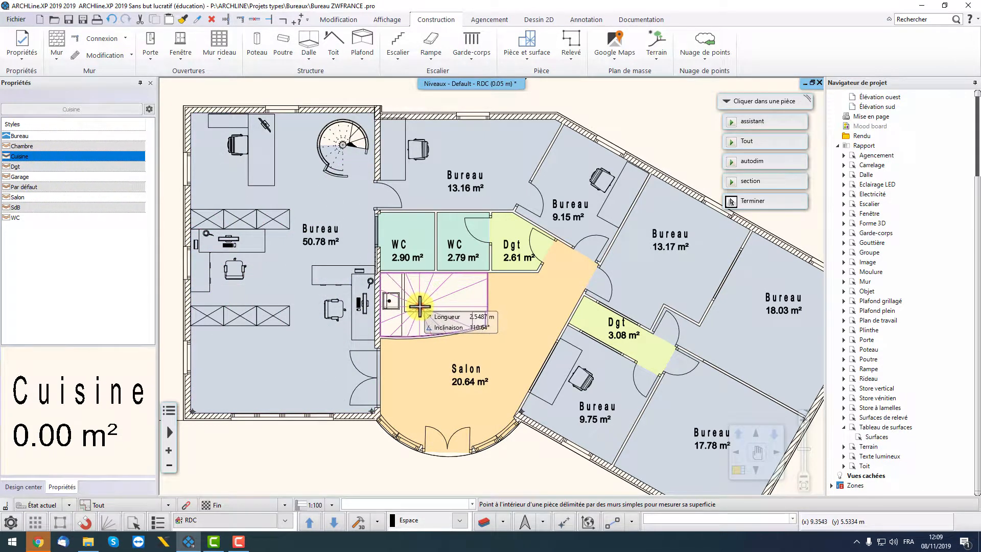
left_click(420, 307)
scroll(493, 337, "down", 2)
middle_click_drag(502, 350, 487, 319)
scroll(493, 320, "up", 2)
key("Escape")
Rename the Bureau room at the southern corner of the east wing as "Salle de formation".
middle_click_drag(493, 275, 475, 310)
middle_click_drag(645, 372, 634, 334)
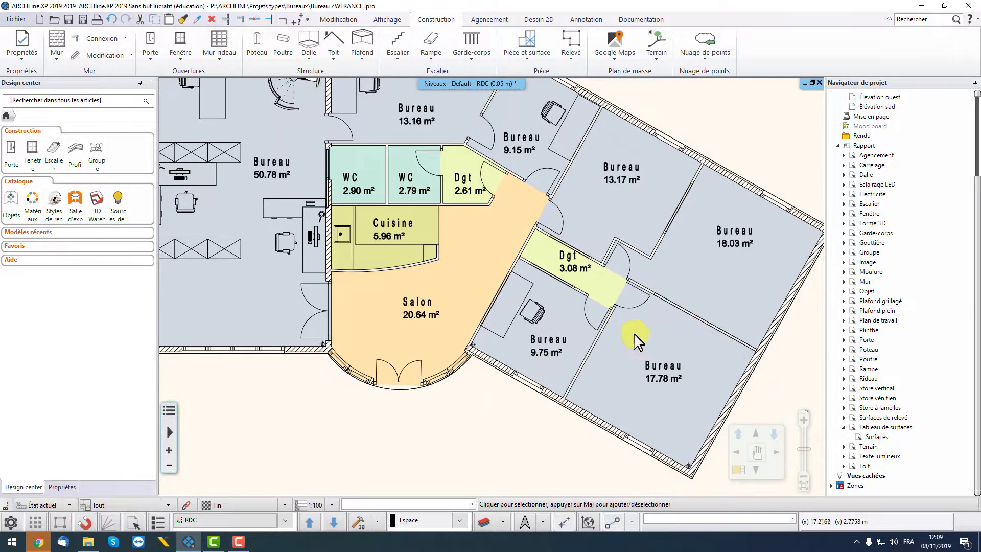
left_click(653, 360)
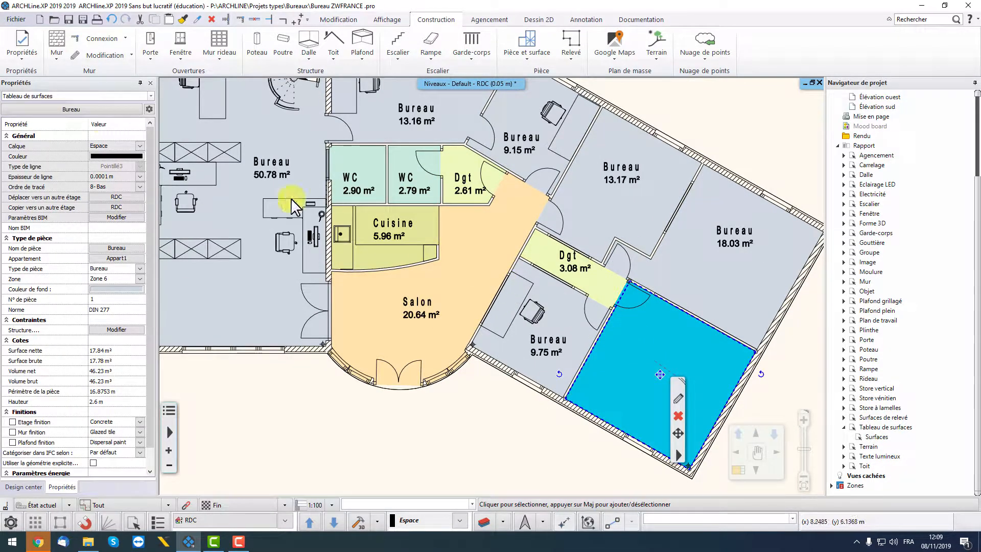
mouse_move(149, 148)
left_mouse_down()
mouse_move(149, 163)
mouse_move(151, 143)
left_mouse_up()
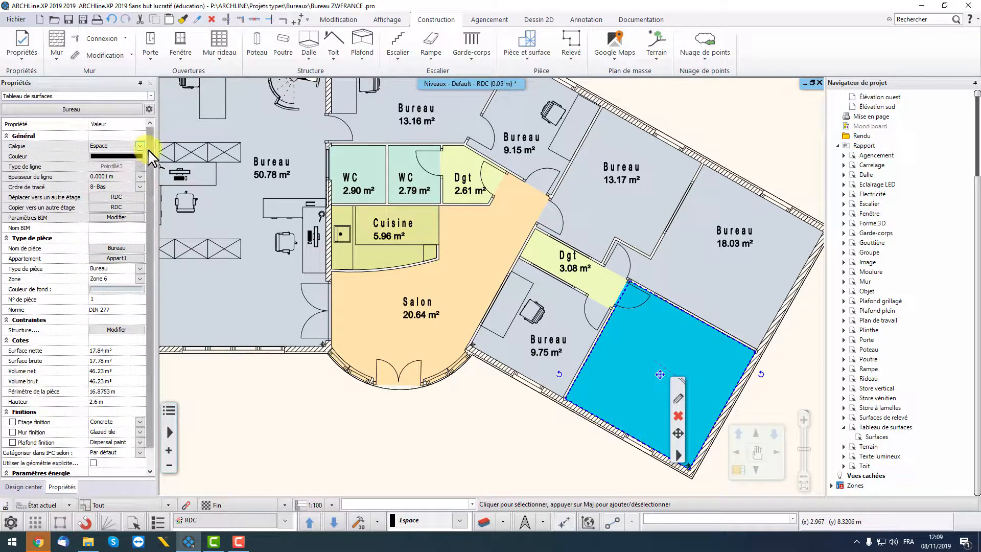
left_click(114, 247)
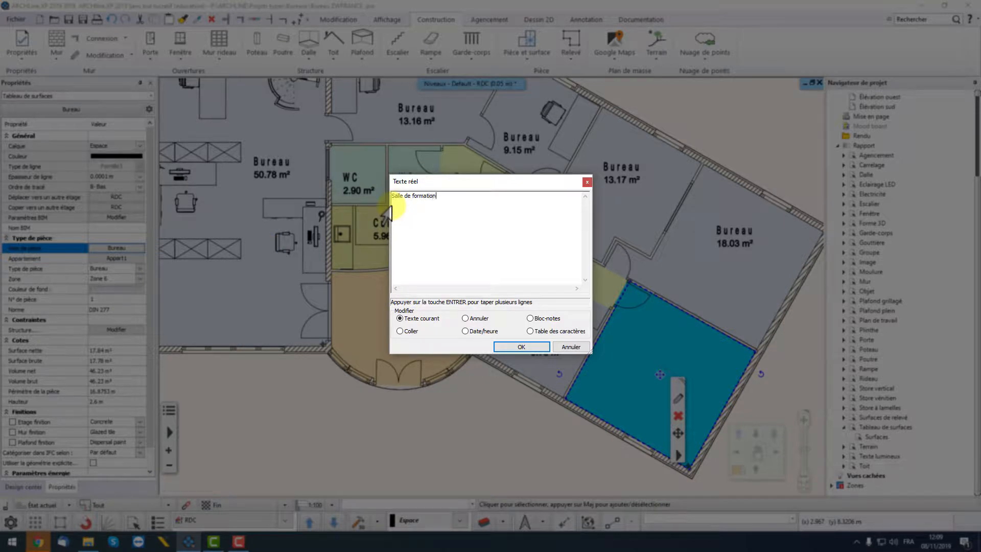
left_click(513, 347)
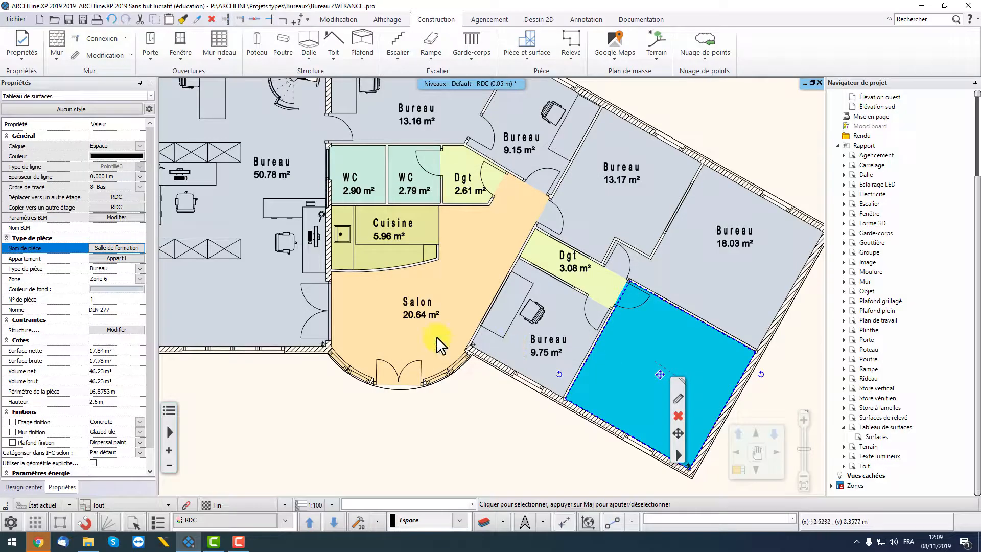
Change the training room's background colour to a light turquoise and deselect the room.
left_click(113, 289)
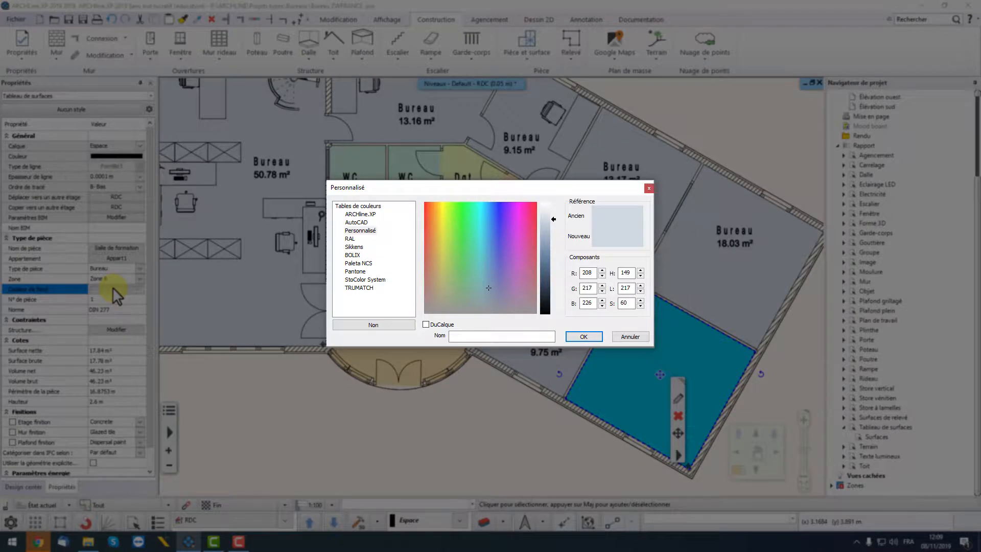
left_click(488, 287)
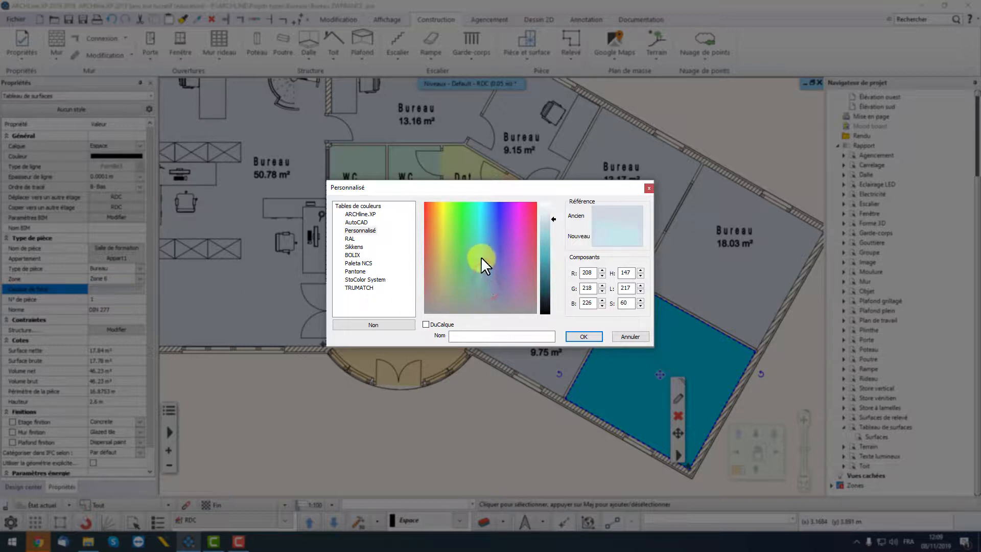
left_click(600, 339)
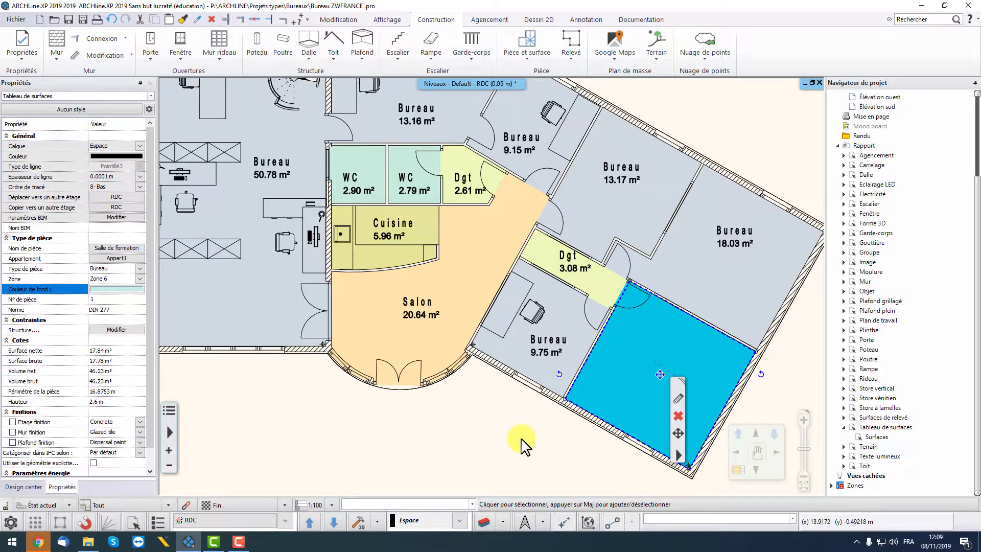
left_click(521, 441)
middle_click_drag(614, 403, 545, 383)
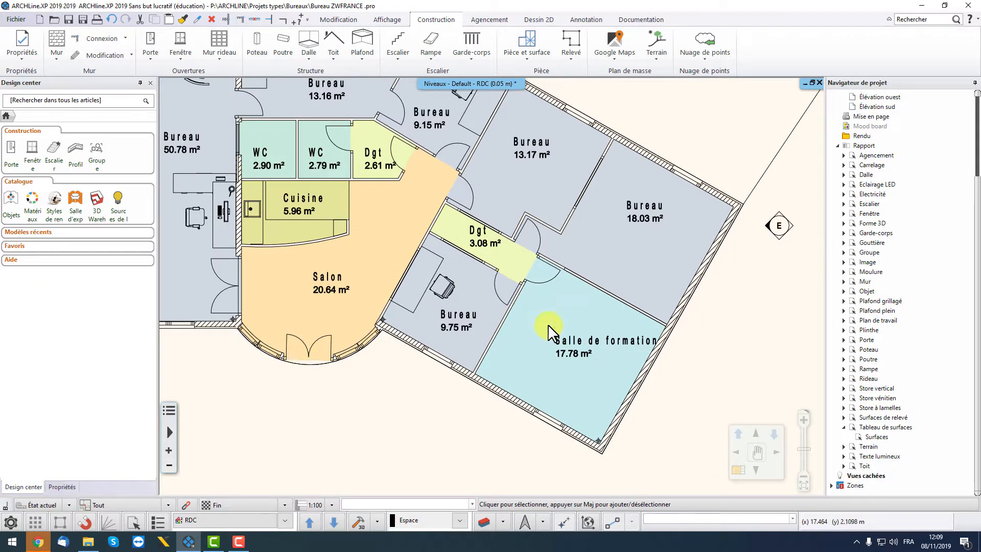
Select the Bureau room at the eastern corner of the east wing, adjoining the Salle de formation.
middle_click_drag(548, 328, 548, 350)
middle_click_drag(614, 296, 623, 311)
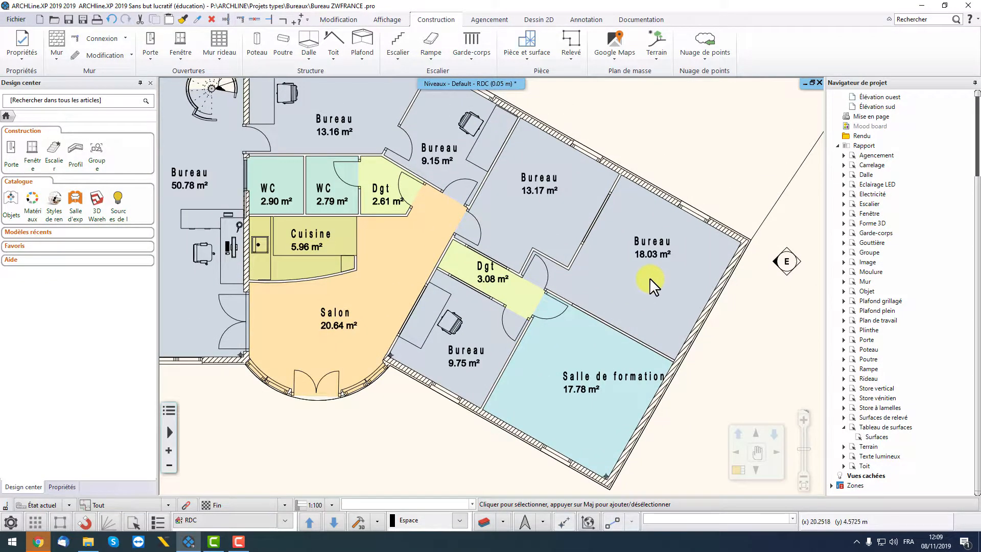
middle_click_drag(650, 279, 675, 280)
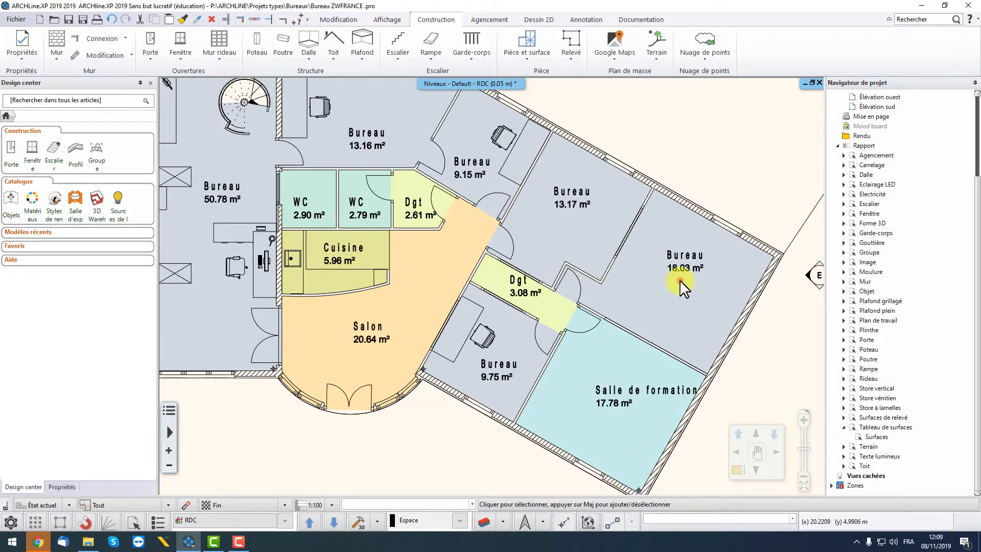
left_click(679, 279)
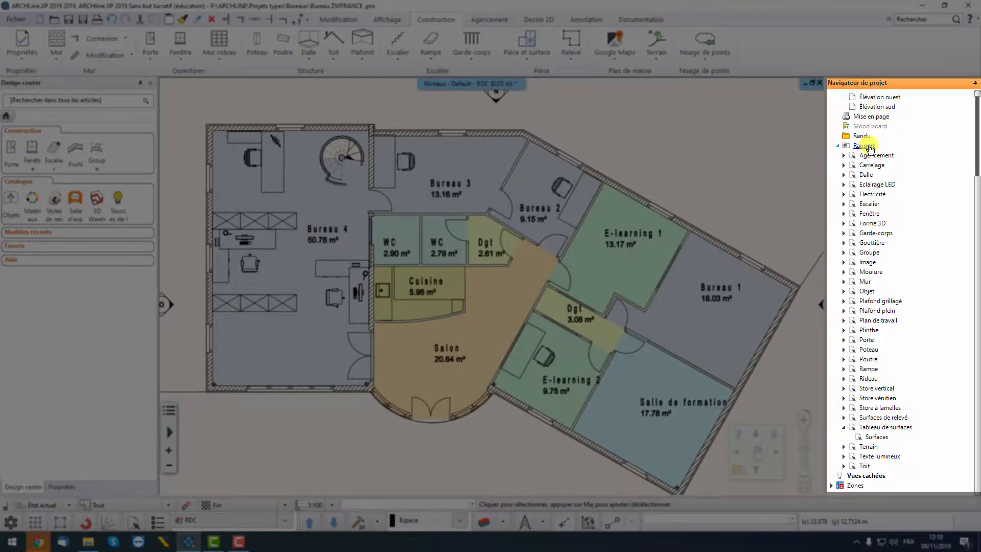
Insert the Surfaces report for all floors, sorted by ascending level with totals and title, below the west wing of the plan.
left_click(889, 436)
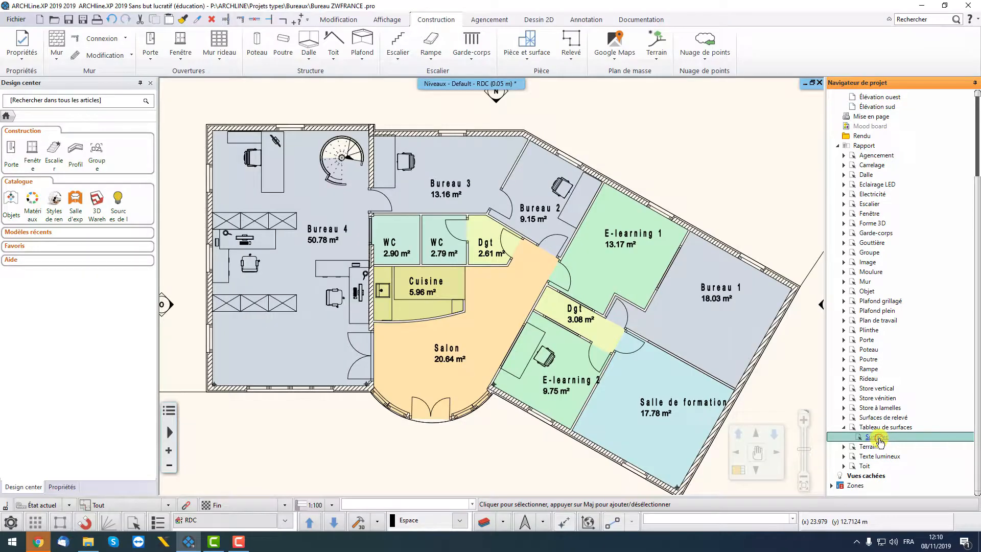
left_click_drag(878, 440, 751, 403)
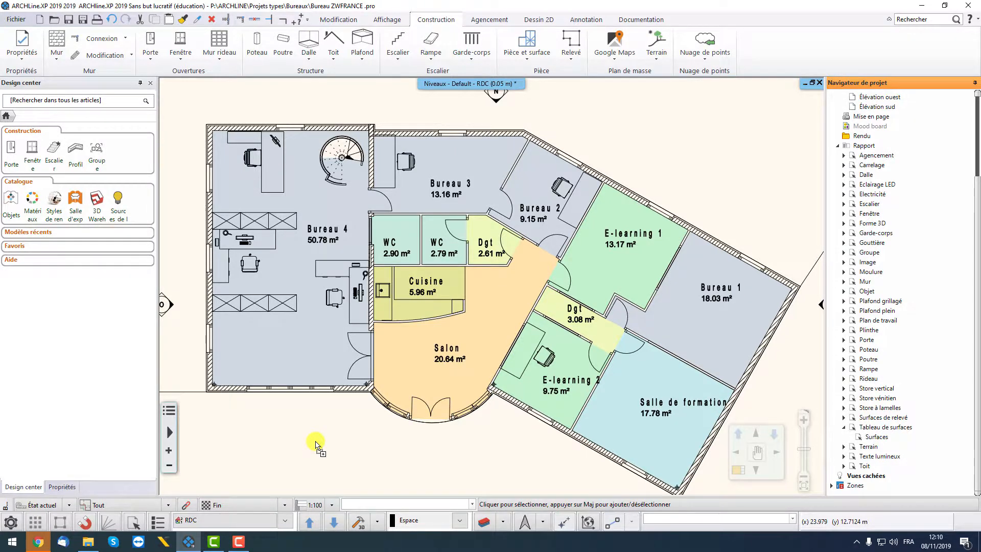
left_click_drag(316, 442, 316, 442)
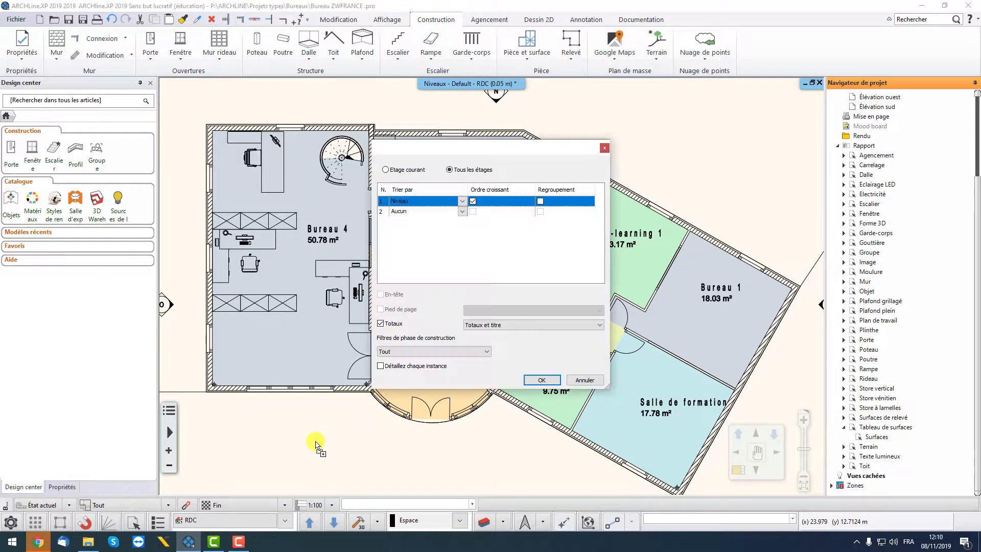
left_click(545, 380)
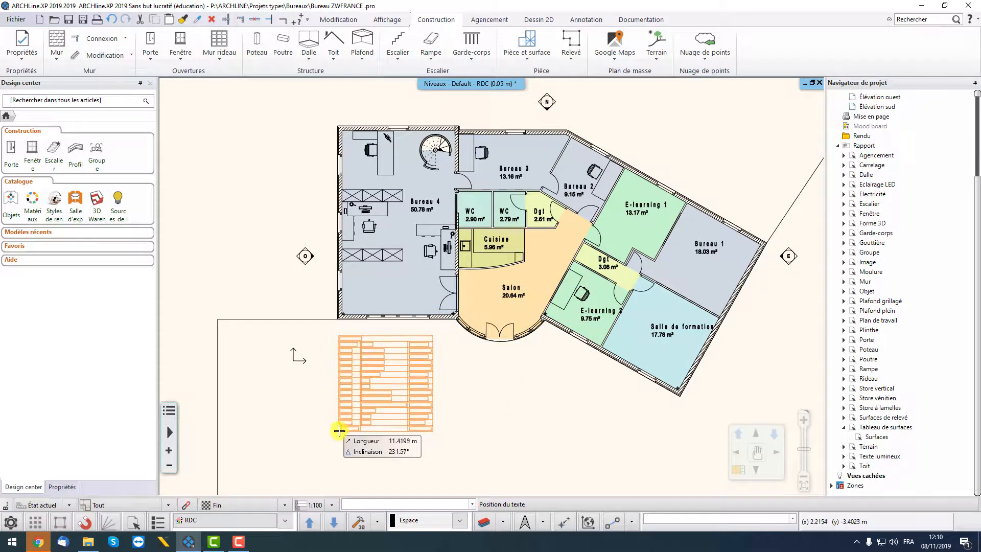
left_click(340, 430)
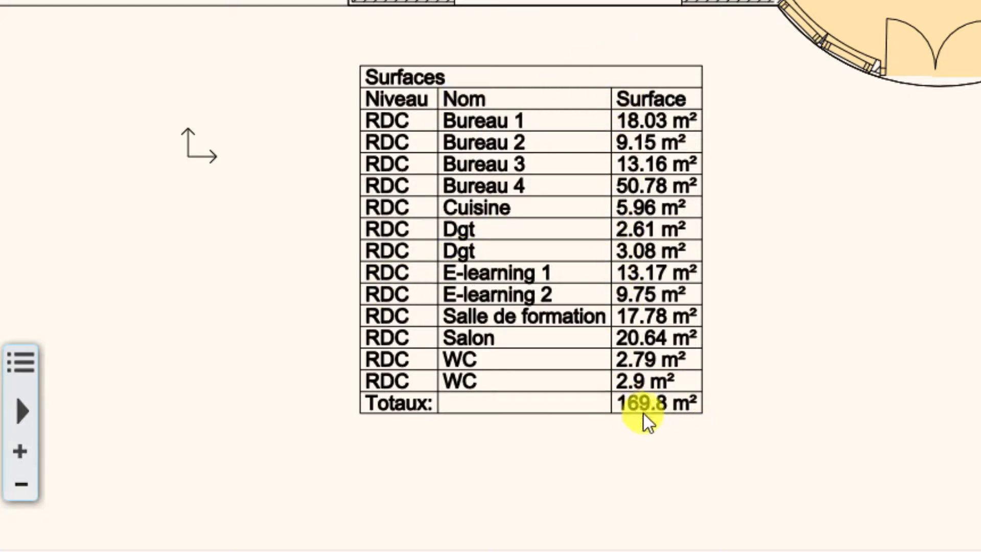
Trace the Bureau 1, Bureau 2 and Bureau 3 rows of the surface table to their rooms on the plan and deselect the table.
scroll(648, 397, "down", 2)
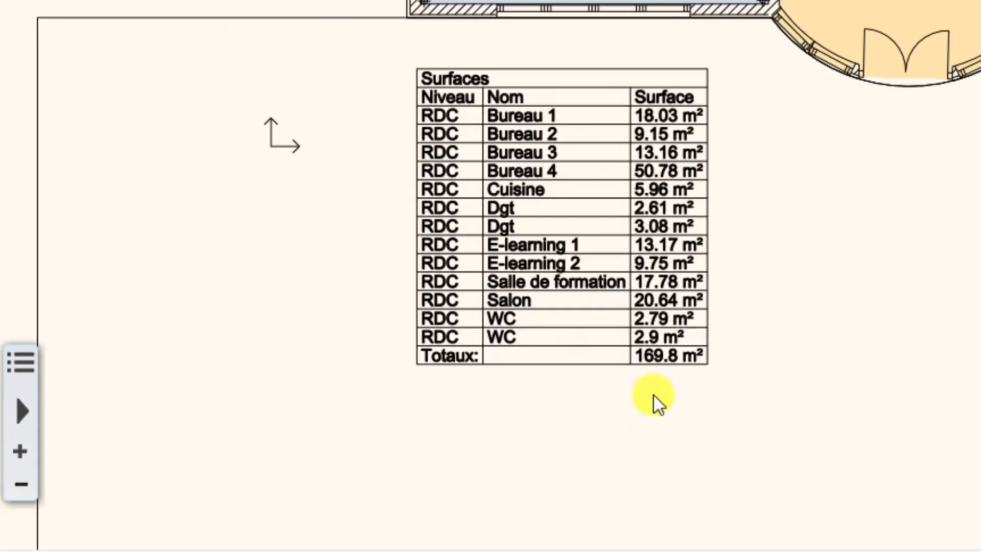
left_click(628, 366)
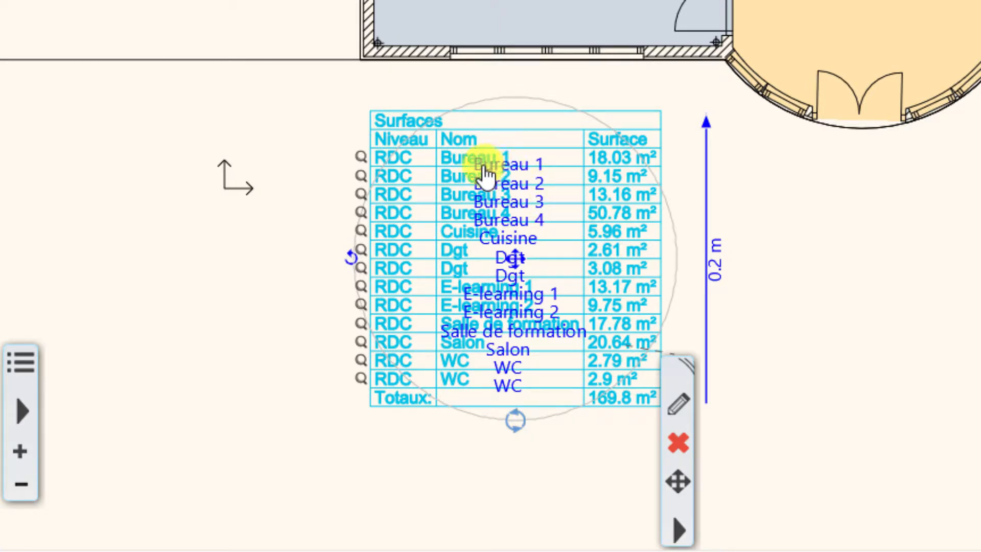
left_click(360, 158)
left_click(361, 176)
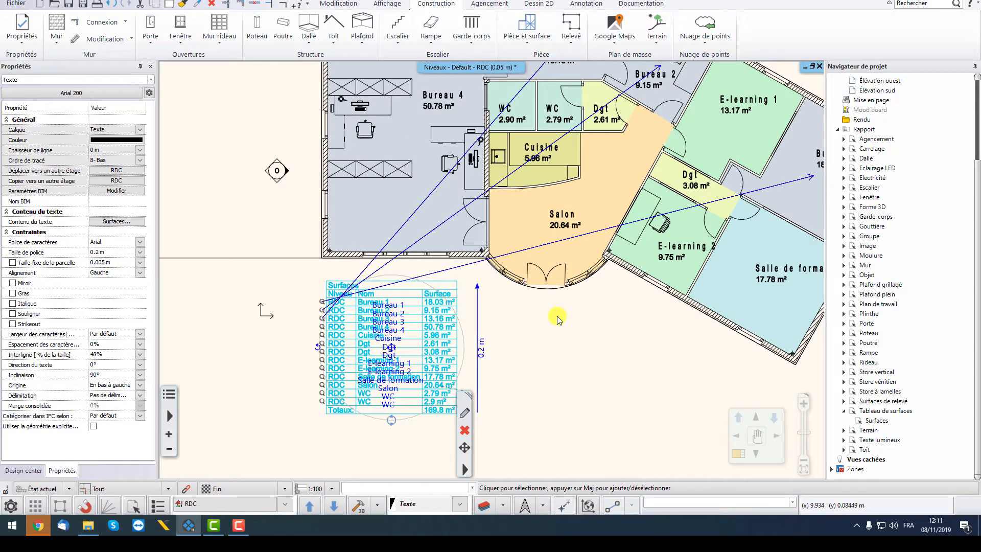
middle_click_drag(557, 316, 497, 364)
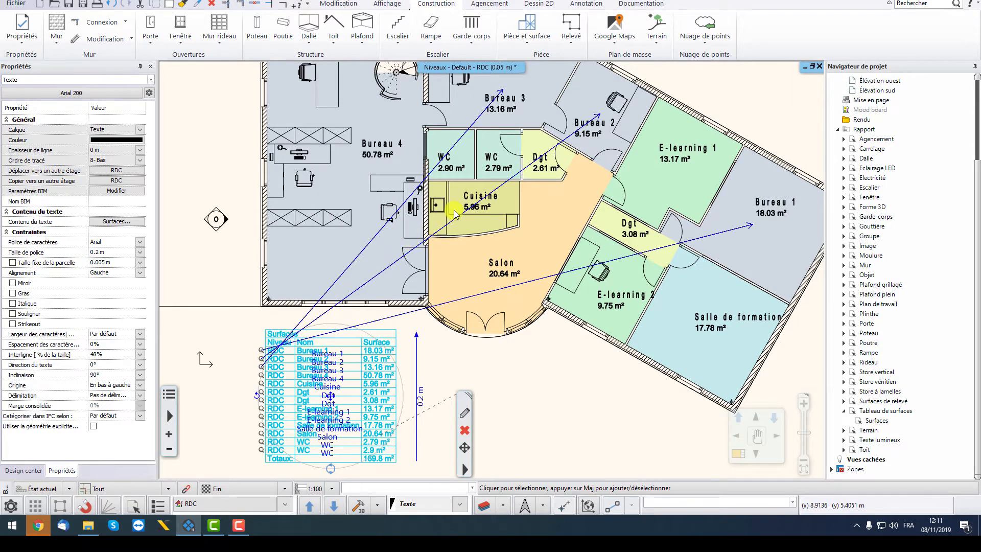
left_click(527, 381)
scroll(527, 381, "down", 3)
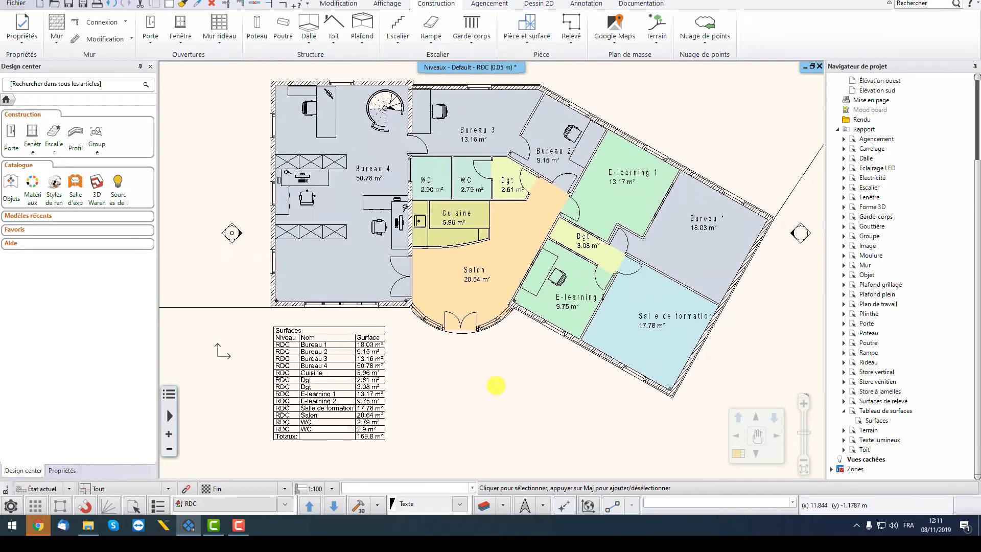